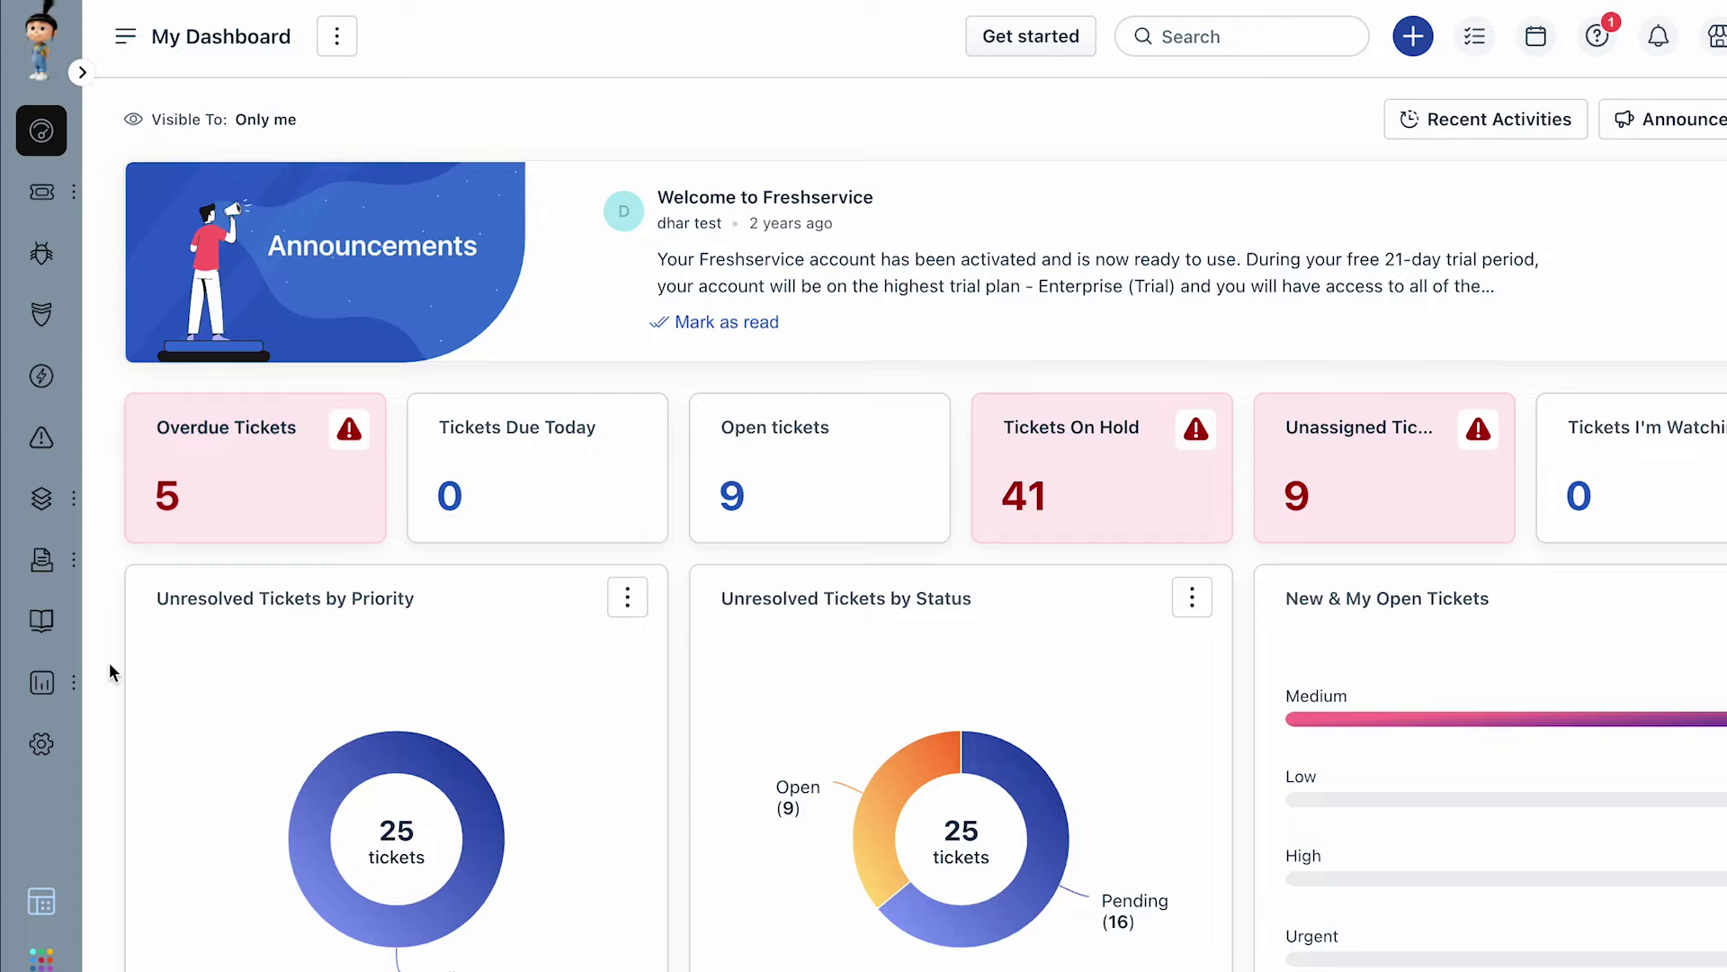
- Open the Admin settings page from the left sidebar gear icon
{"action": "left_click", "coordinate": [62, 845]}
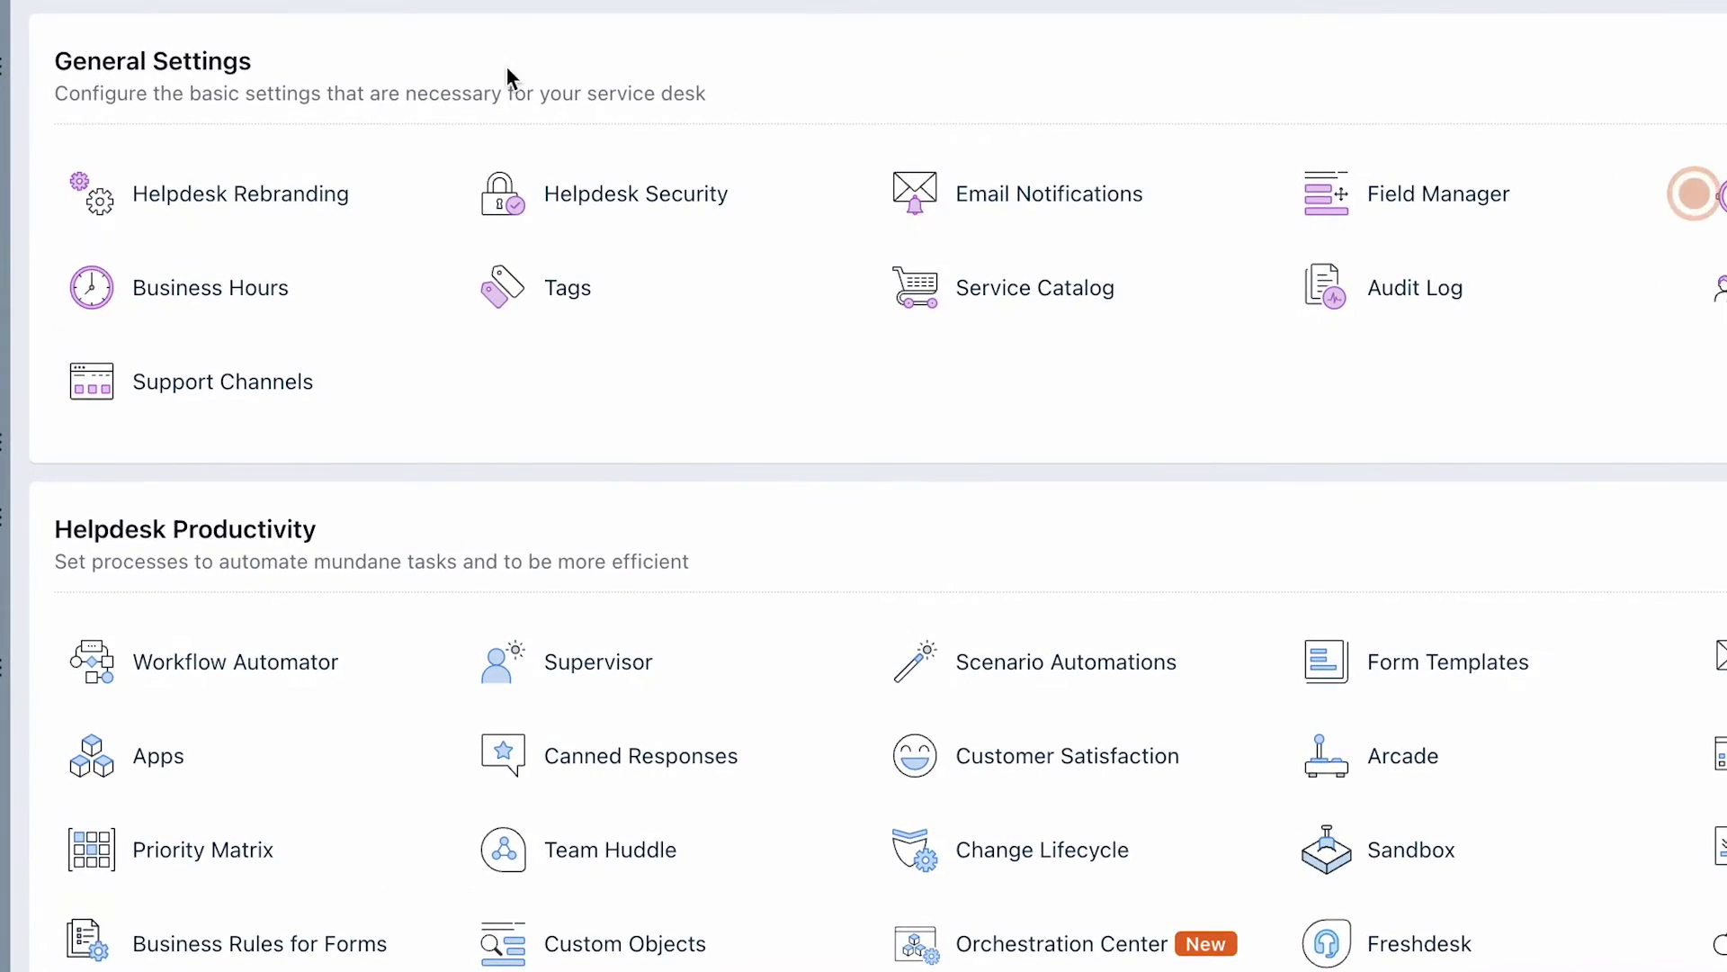
- Open Email Notifications and browse the Problems, Changes and Releases notification lists
{"action": "left_click", "coordinate": [1016, 218]}
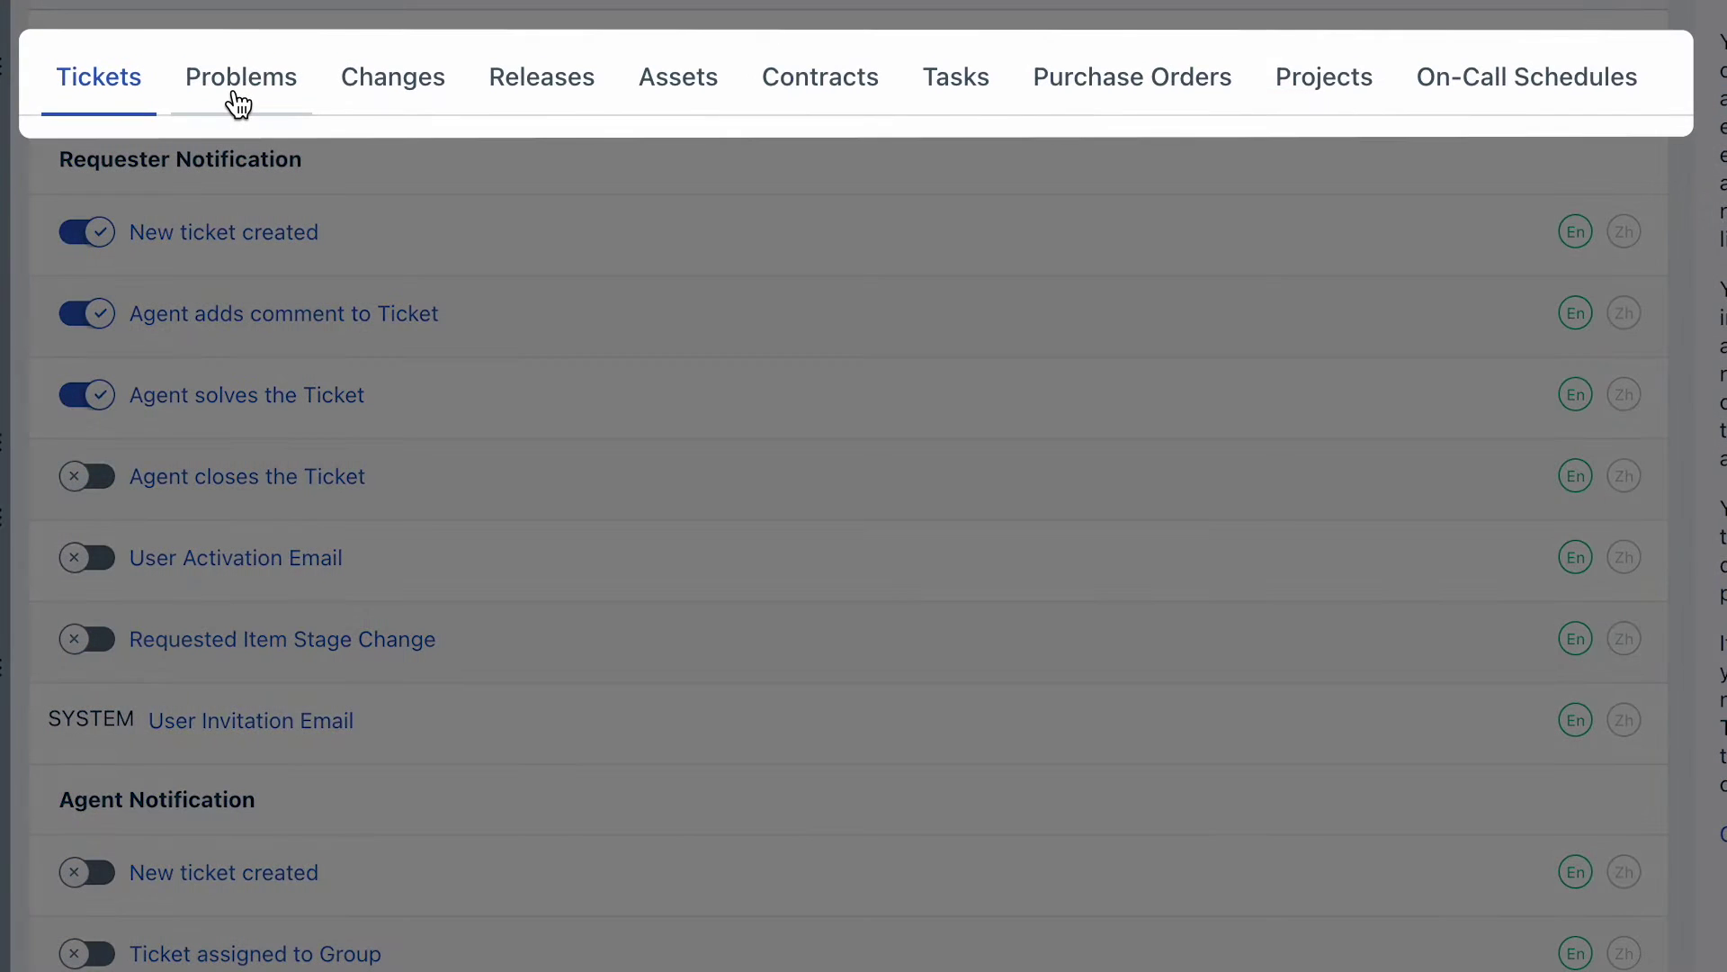
{"action": "left_click", "coordinate": [233, 68]}
{"action": "left_click", "coordinate": [396, 87]}
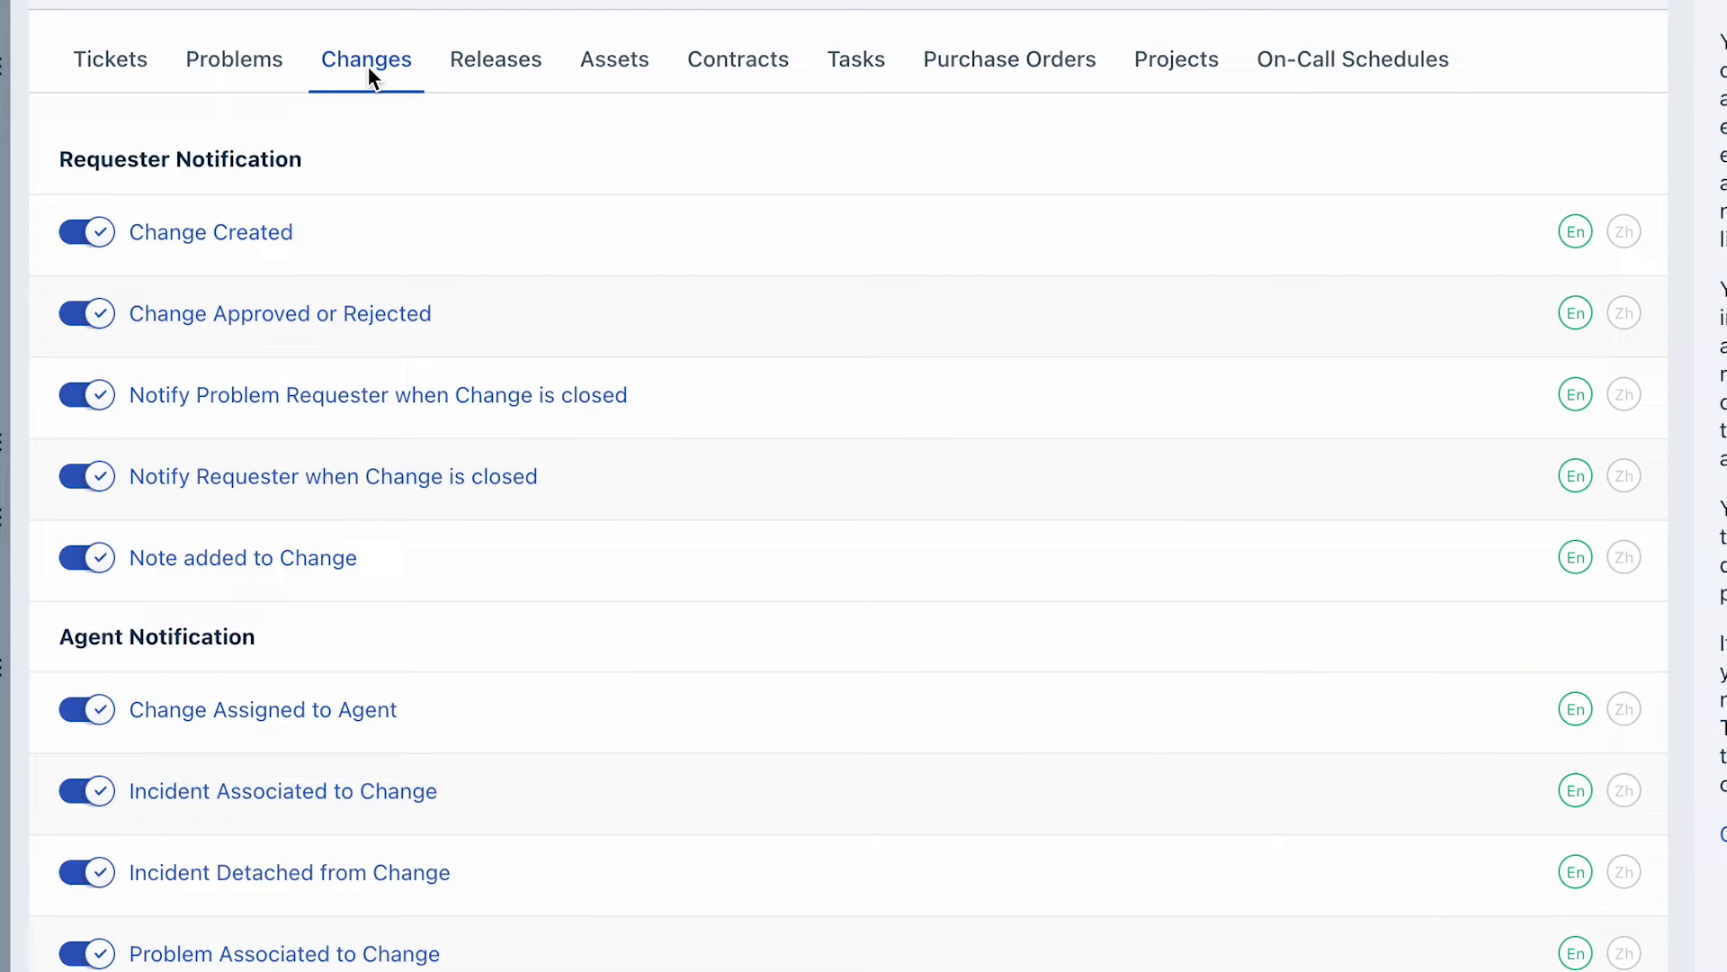
{"action": "left_click", "coordinate": [491, 60]}
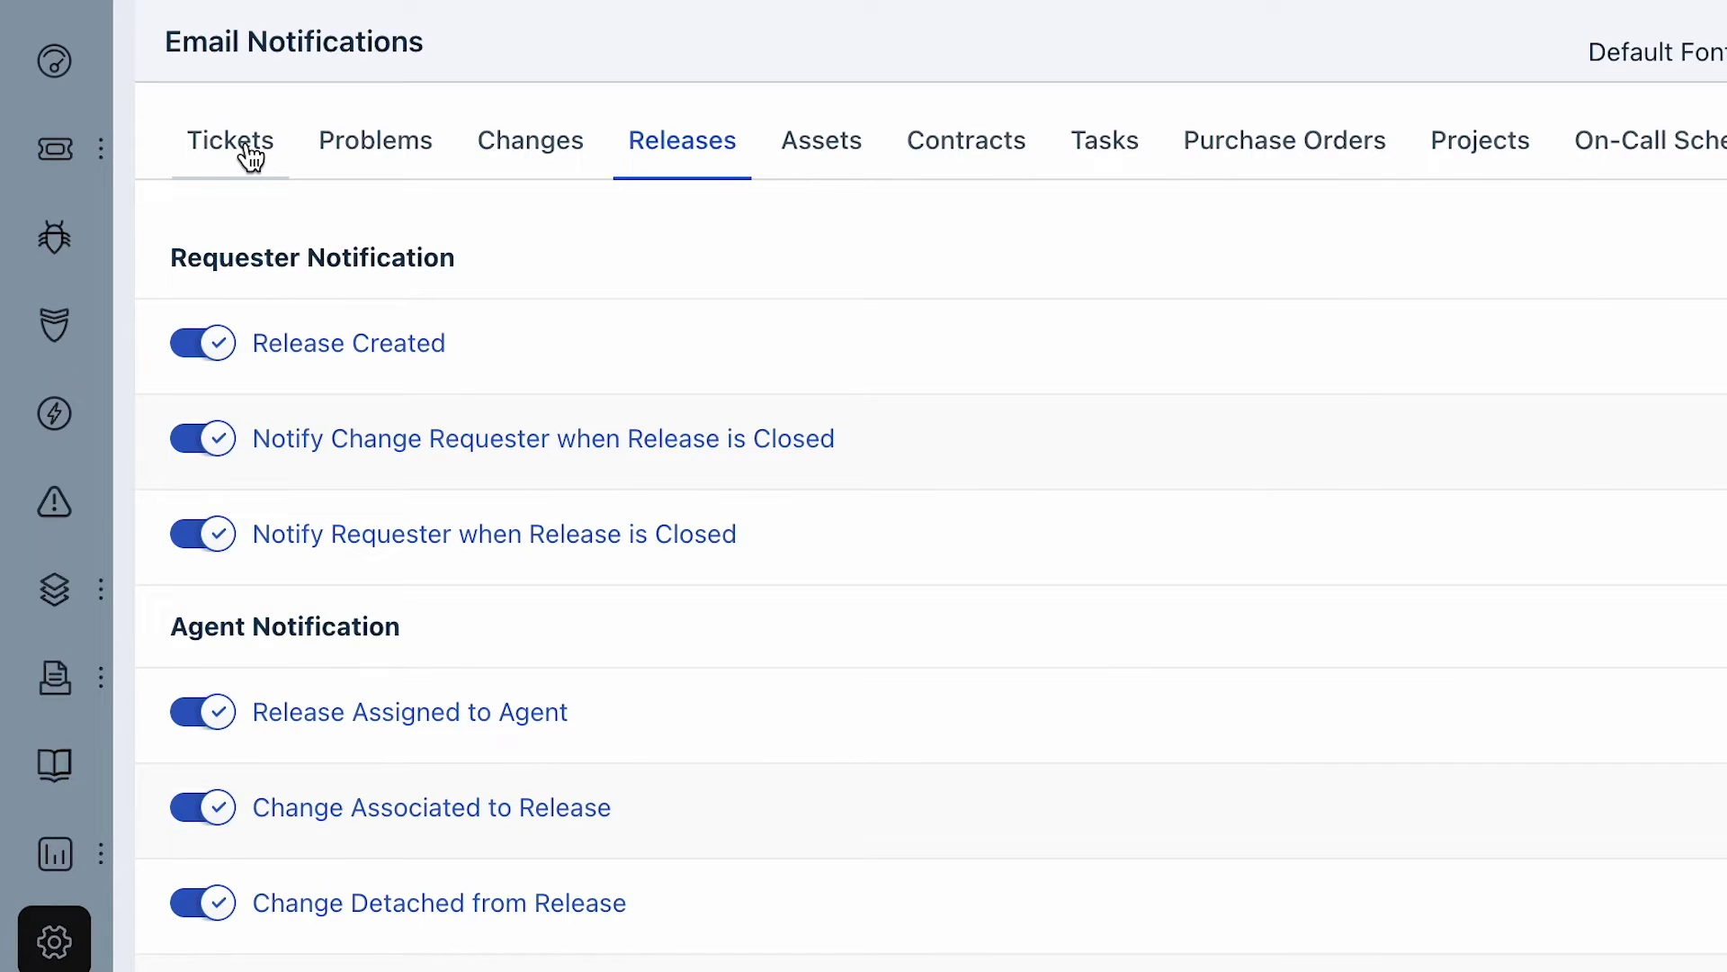
- Enable the agent 'New ticket created' notification on the Tickets tab and open its template
{"action": "left_click", "coordinate": [251, 158]}
{"action": "scroll", "coordinate": [260, 634], "scroll_direction": "down", "scroll_amount": 3}
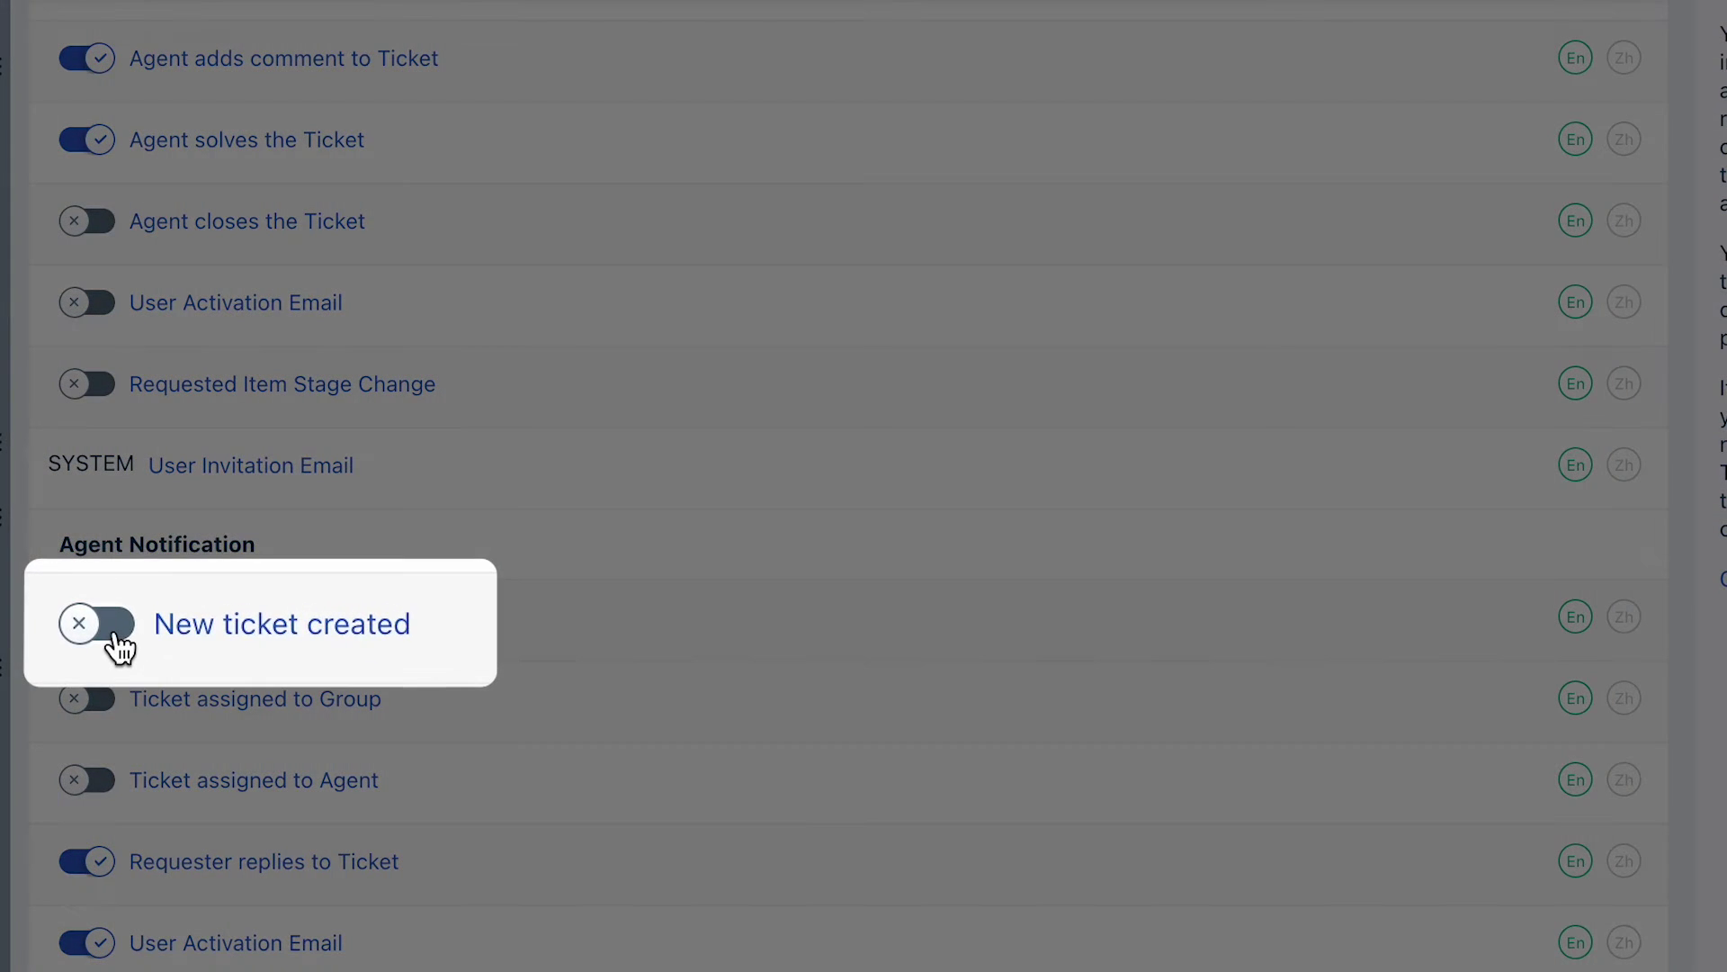
{"action": "left_click", "coordinate": [97, 622]}
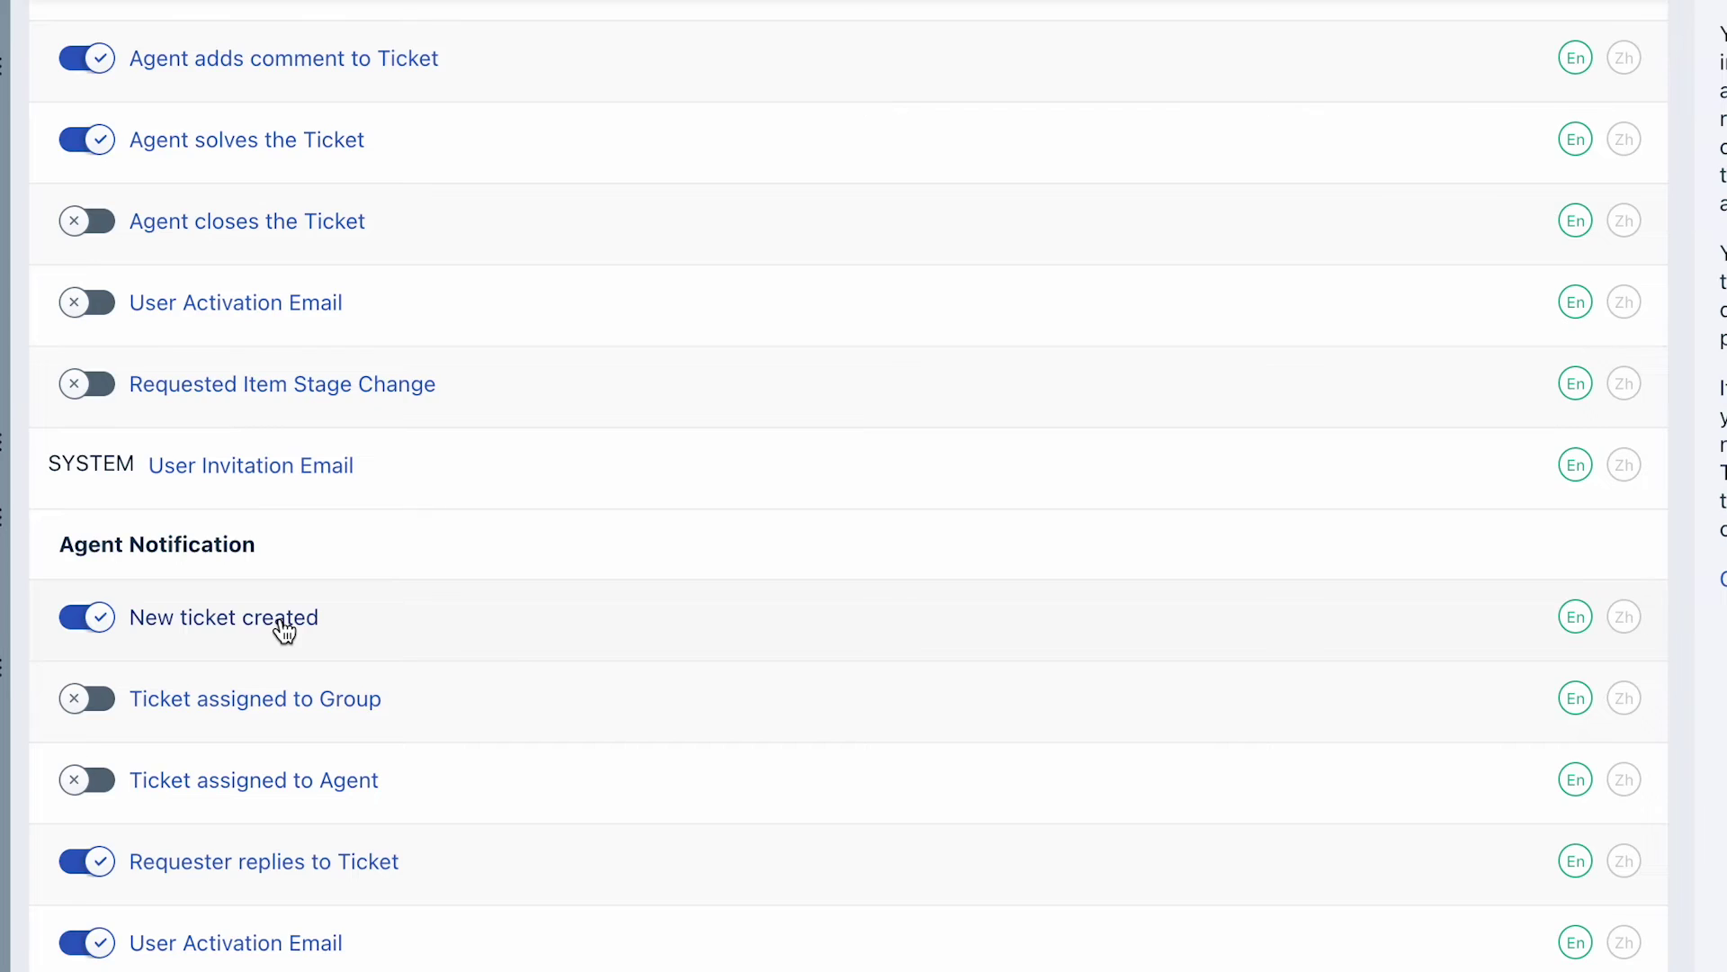
{"action": "left_click", "coordinate": [282, 621]}
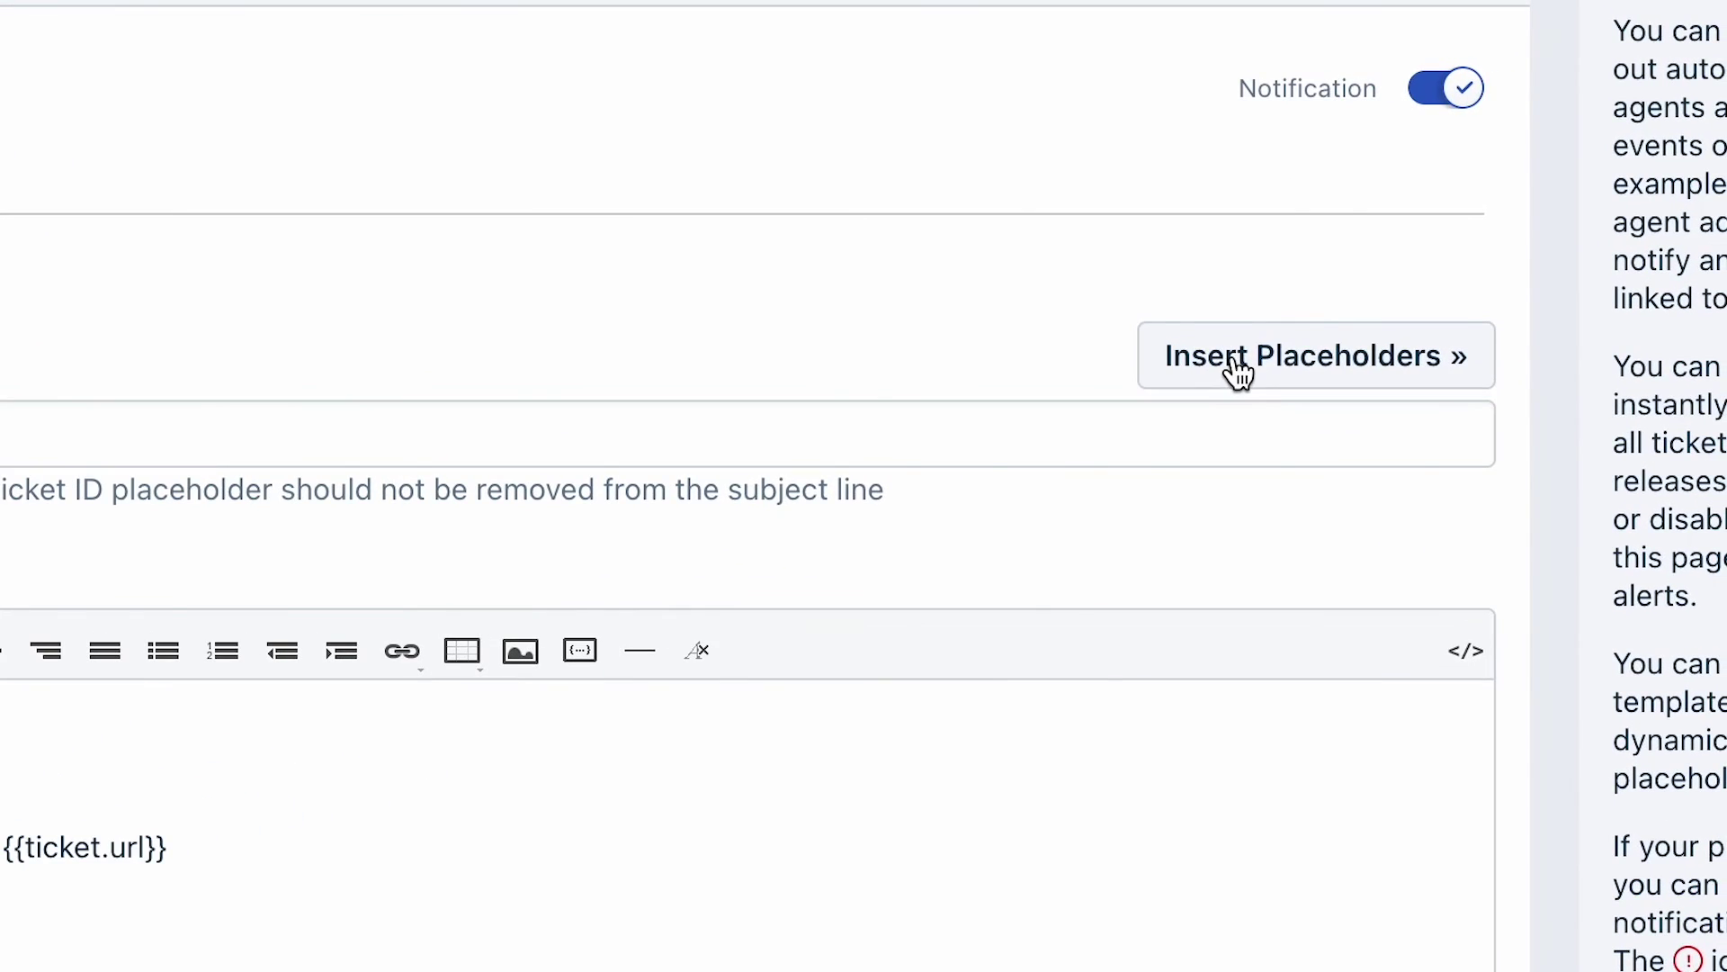
- Browse the Insert Placeholders list for the New ticket created template, then close it
{"action": "left_click", "coordinate": [1238, 369]}
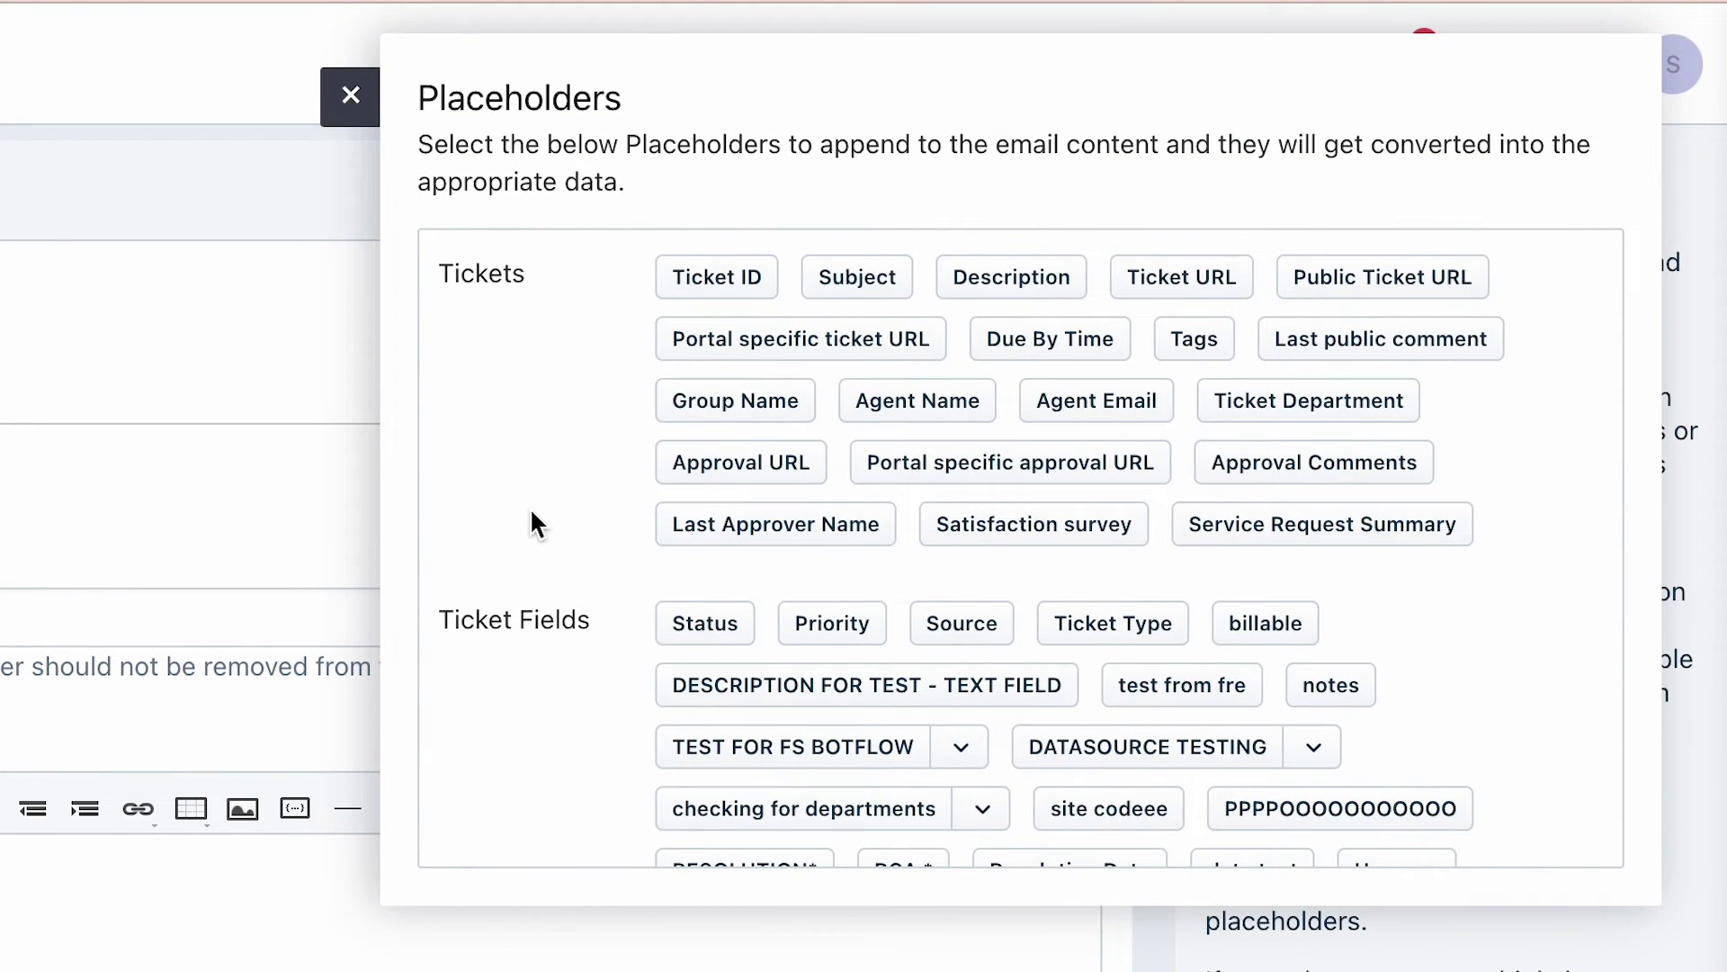
{"action": "left_click", "coordinate": [351, 97]}
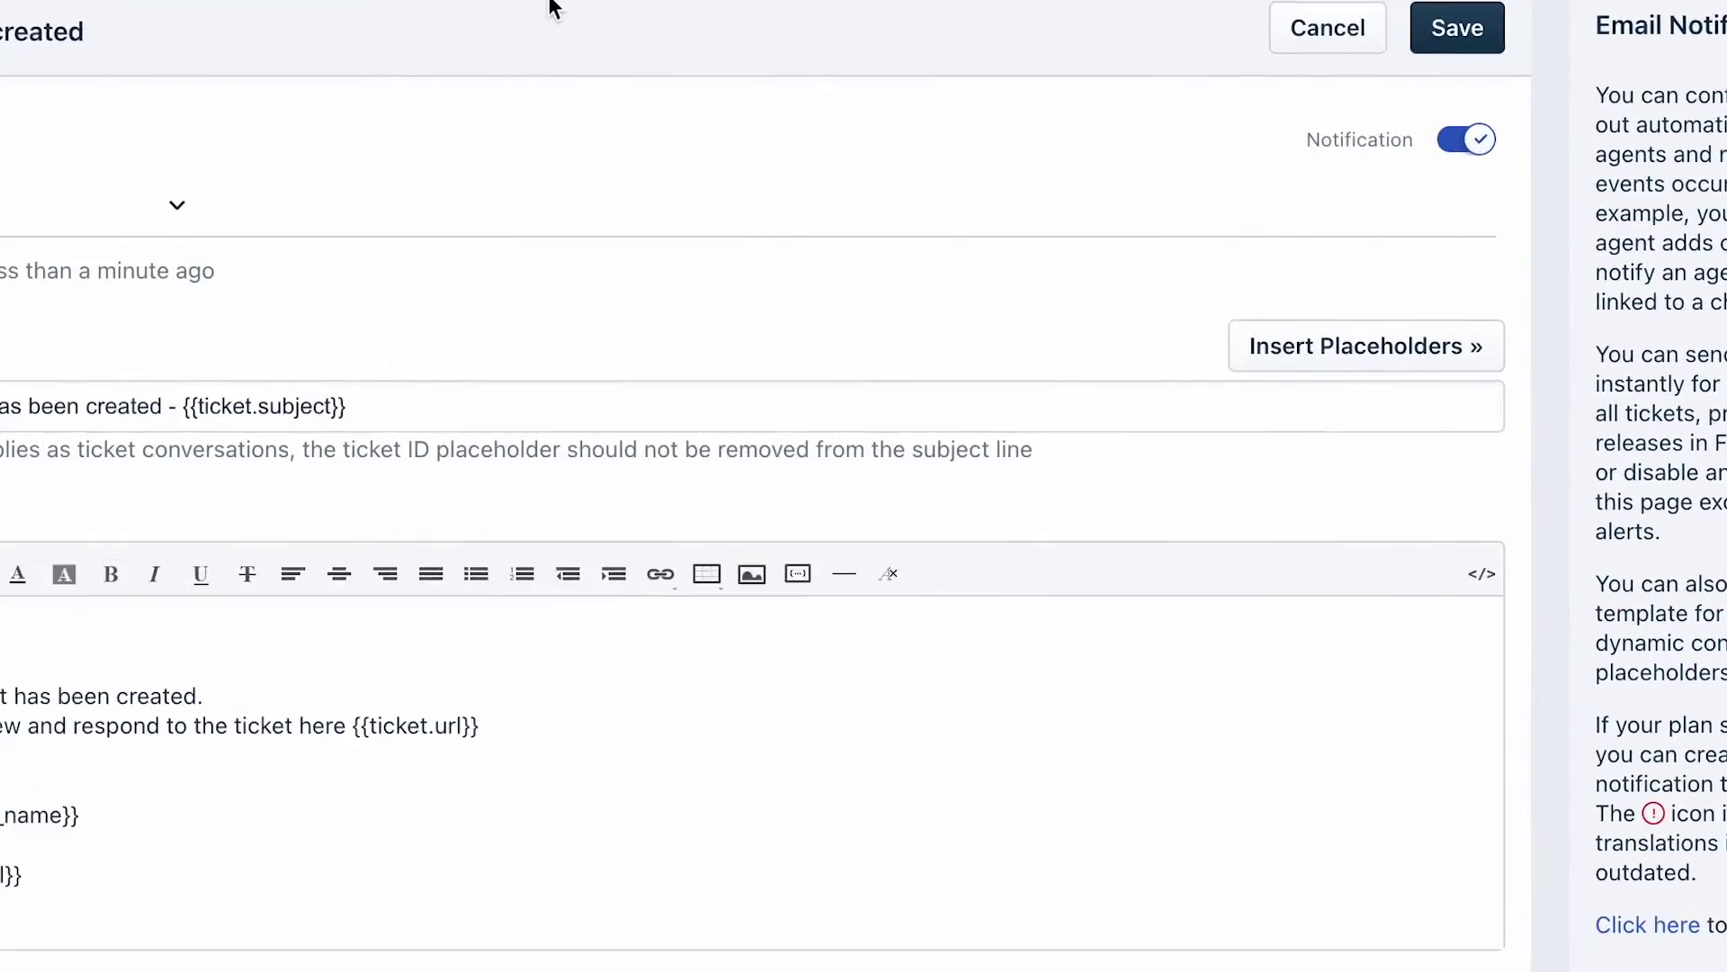
{"action": "left_click", "coordinate": [324, 55]}
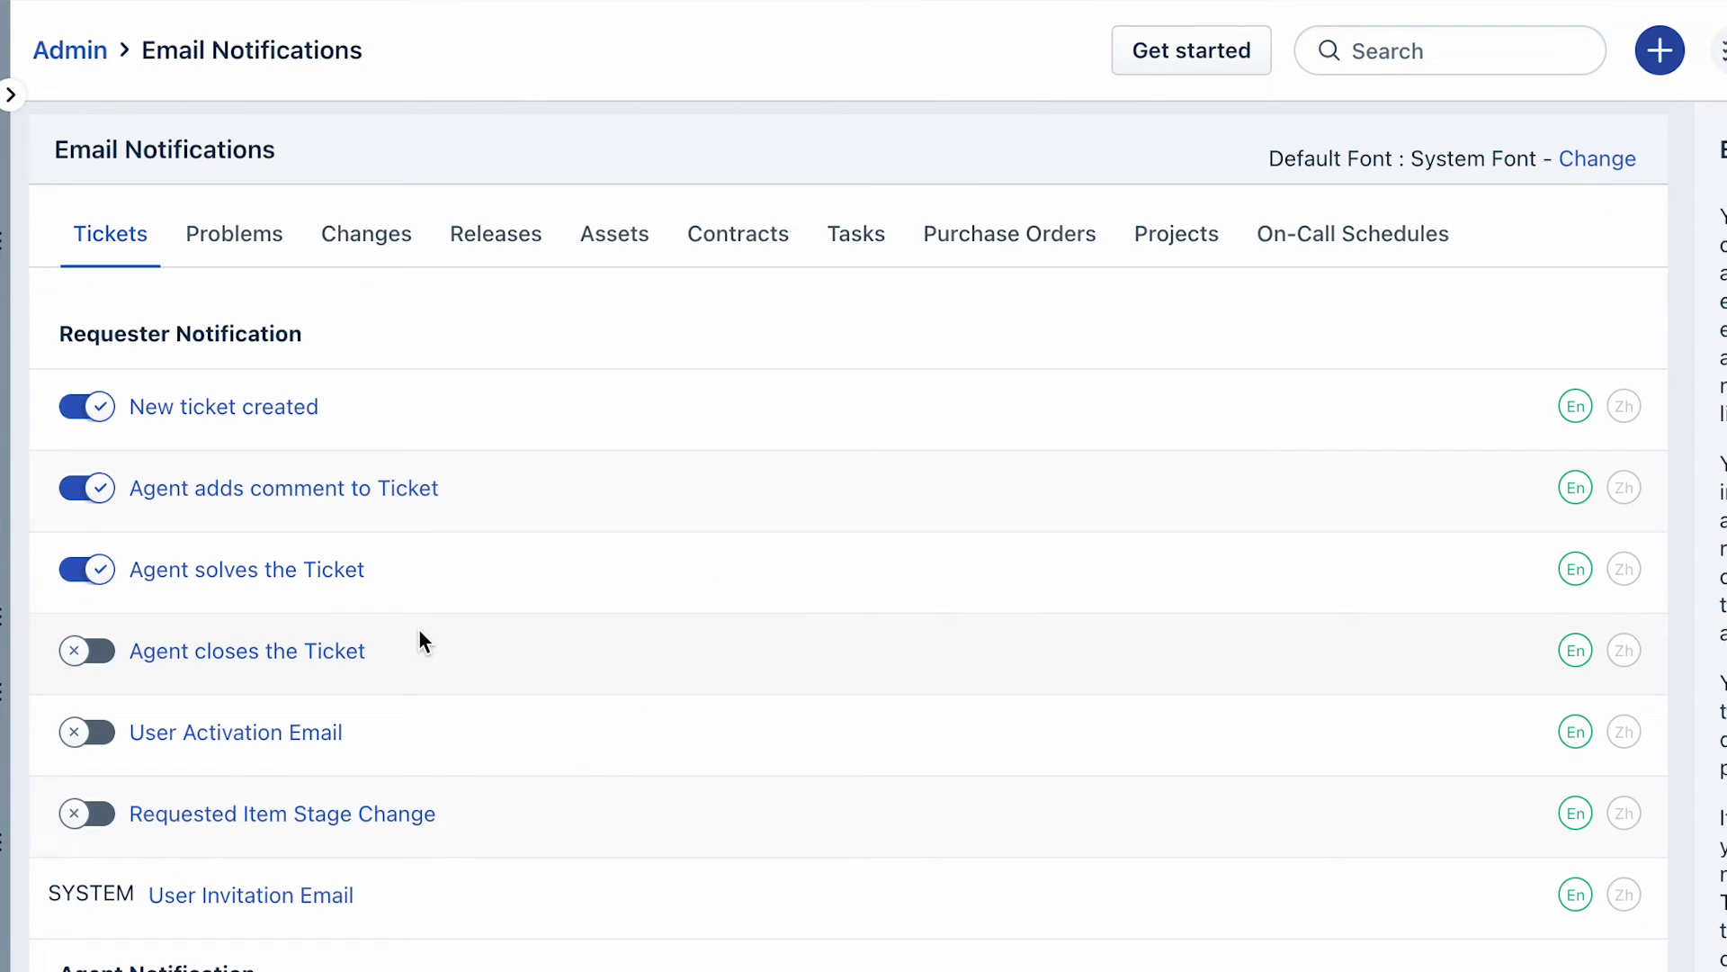
{"action": "scroll", "coordinate": [433, 729], "scroll_direction": "down", "scroll_amount": 10}
{"action": "scroll", "coordinate": [337, 796], "scroll_direction": "down", "scroll_amount": 2}
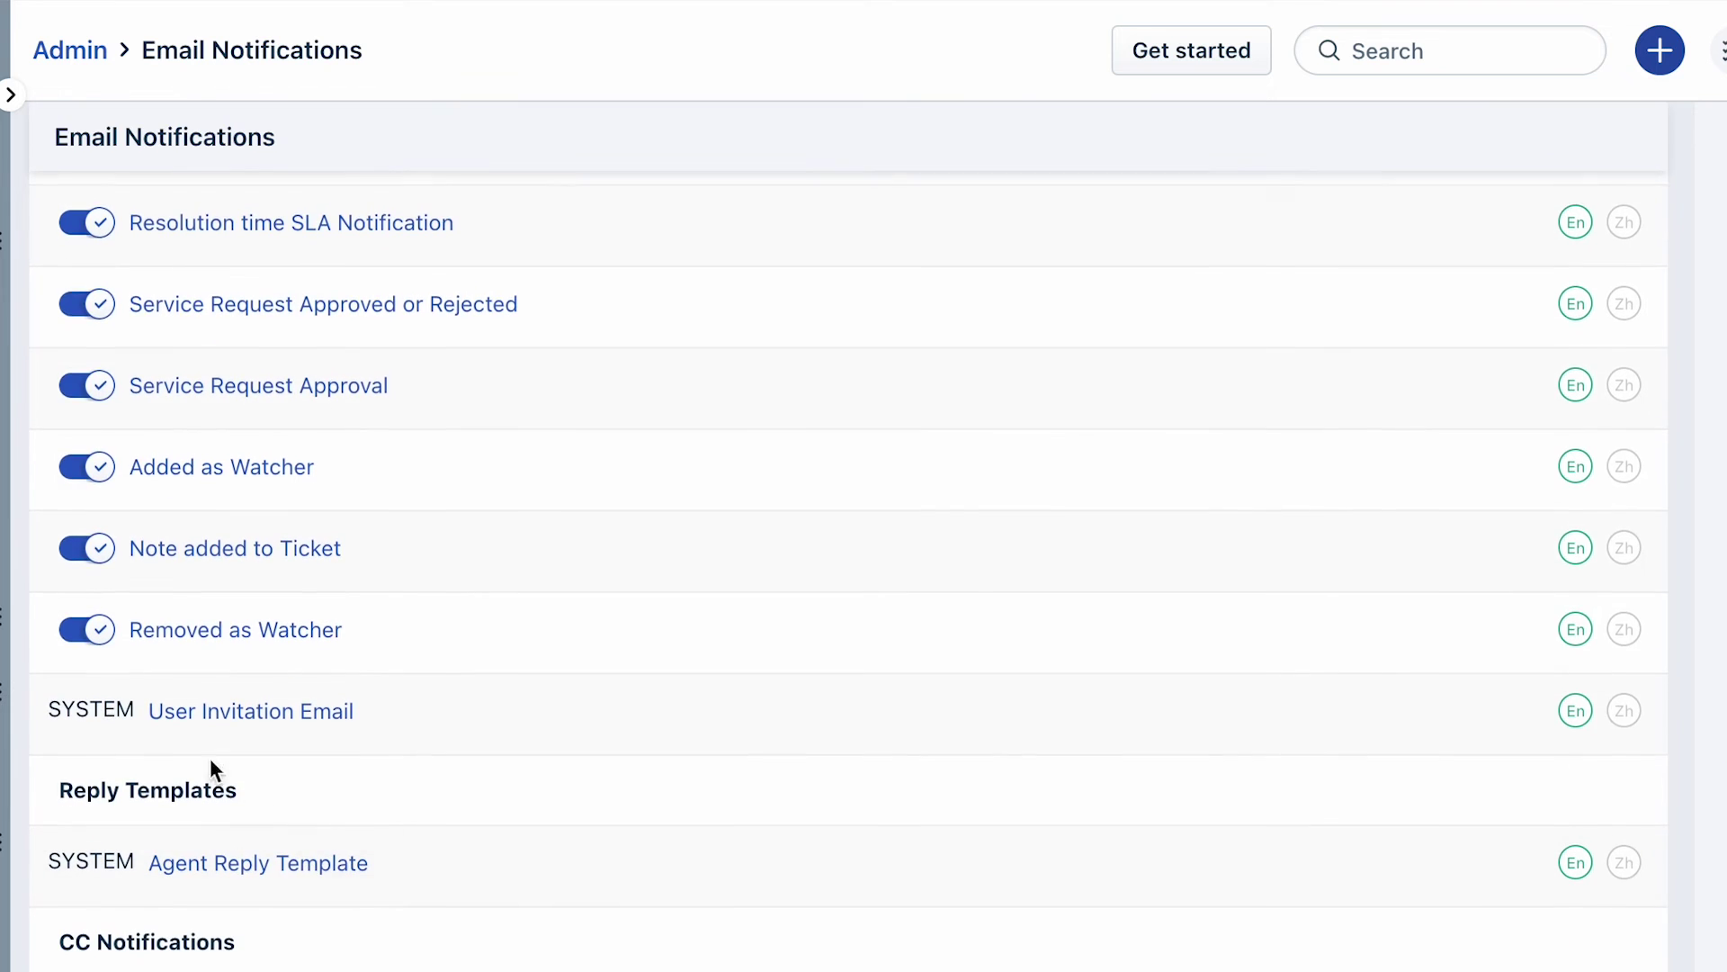